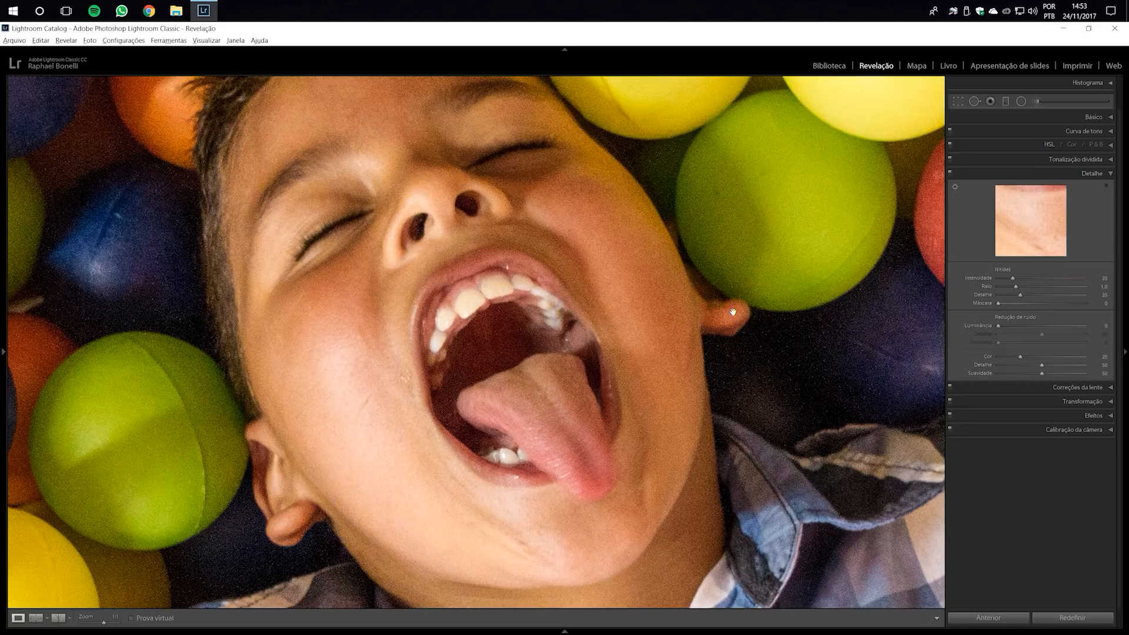
Examine the image noise in the boy's open mouth and teeth at the highest magnification.
left_click(581, 350)
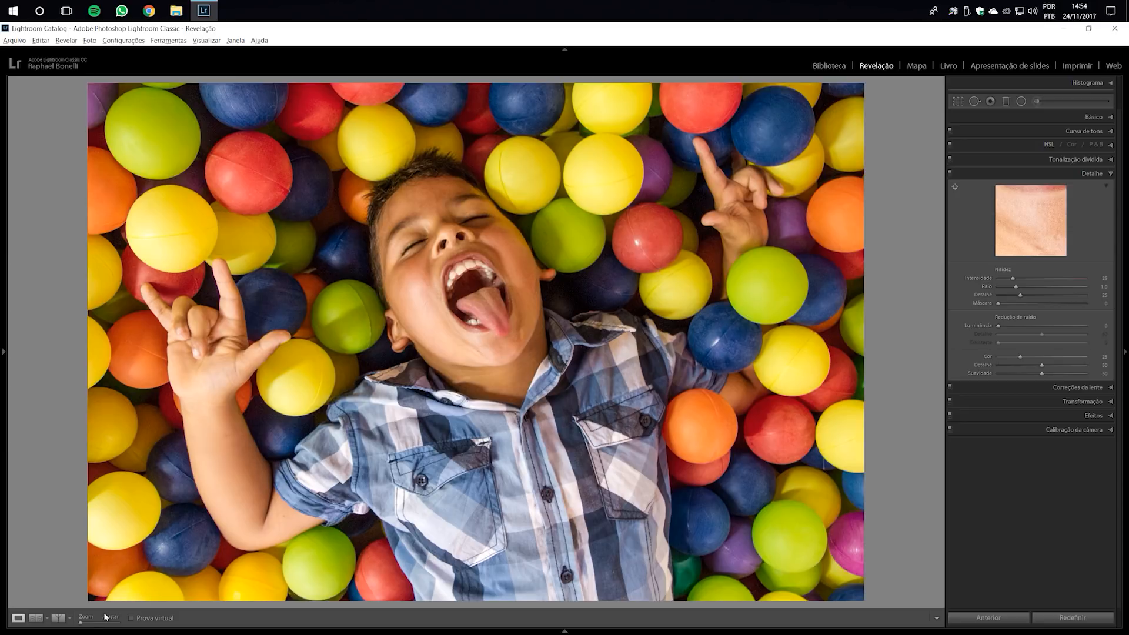
left_click_drag(82, 623, 118, 622)
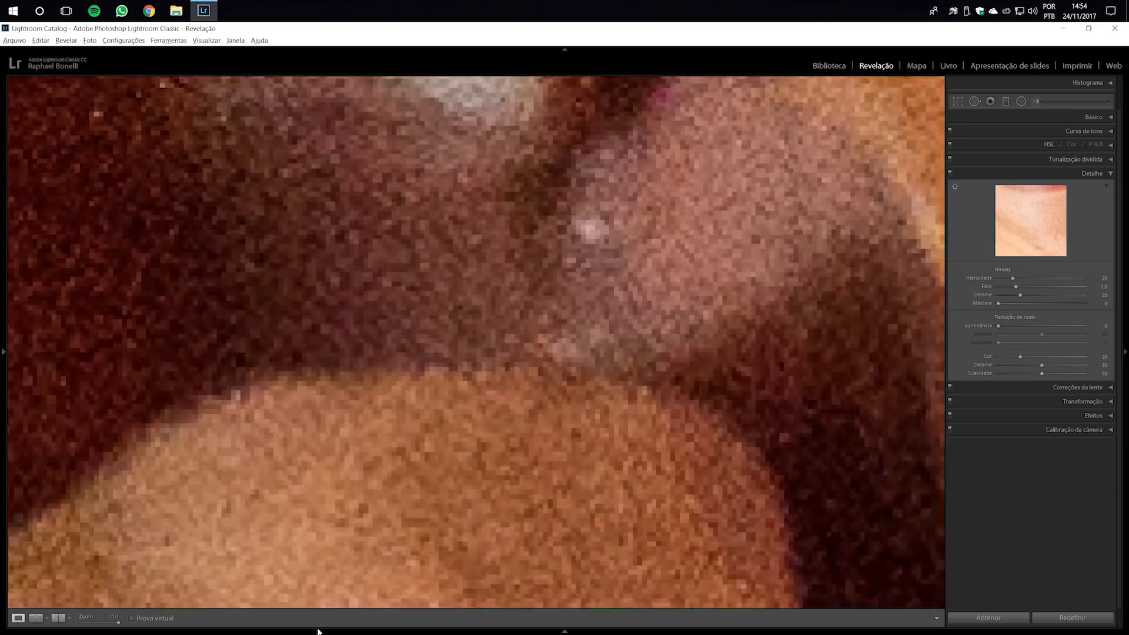
left_click_drag(264, 274, 656, 373)
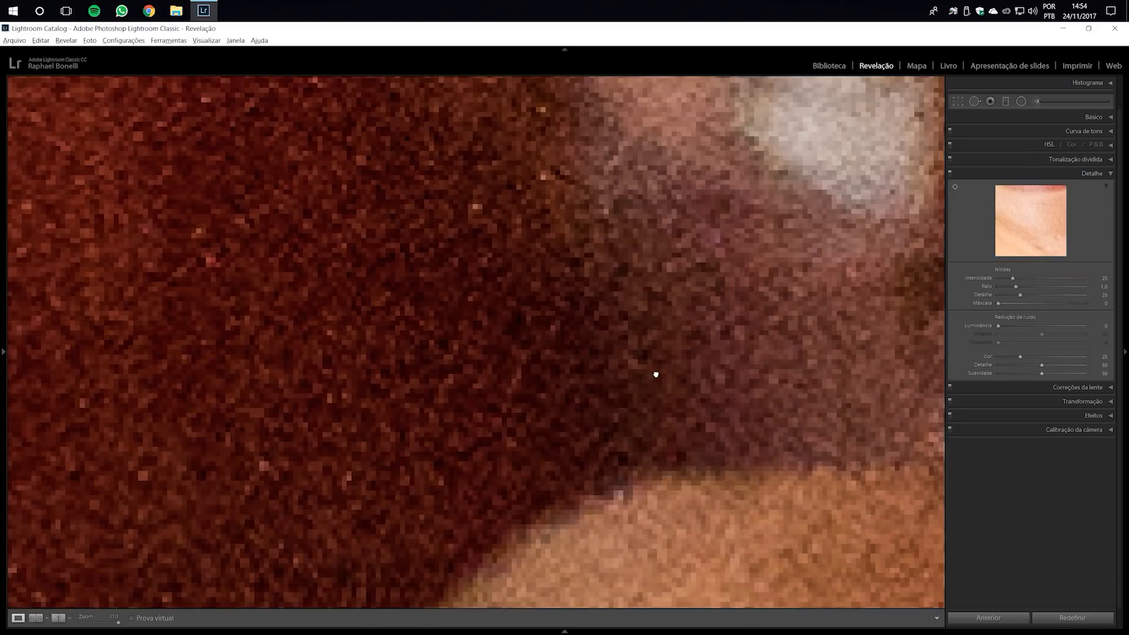
left_click_drag(342, 355, 581, 475)
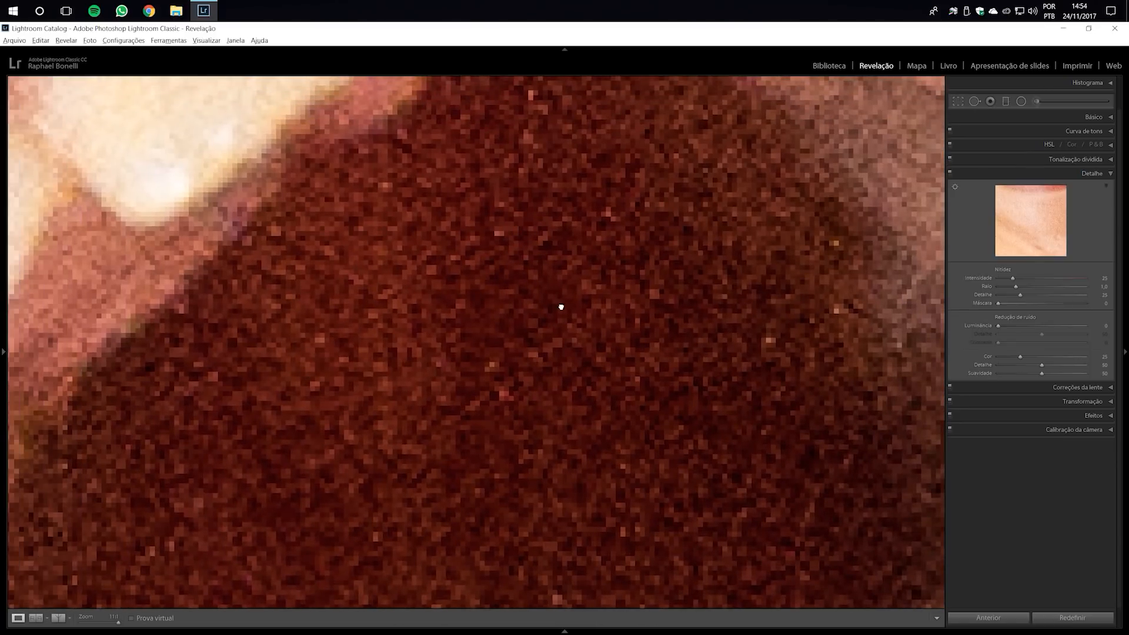
left_click_drag(559, 305, 545, 468)
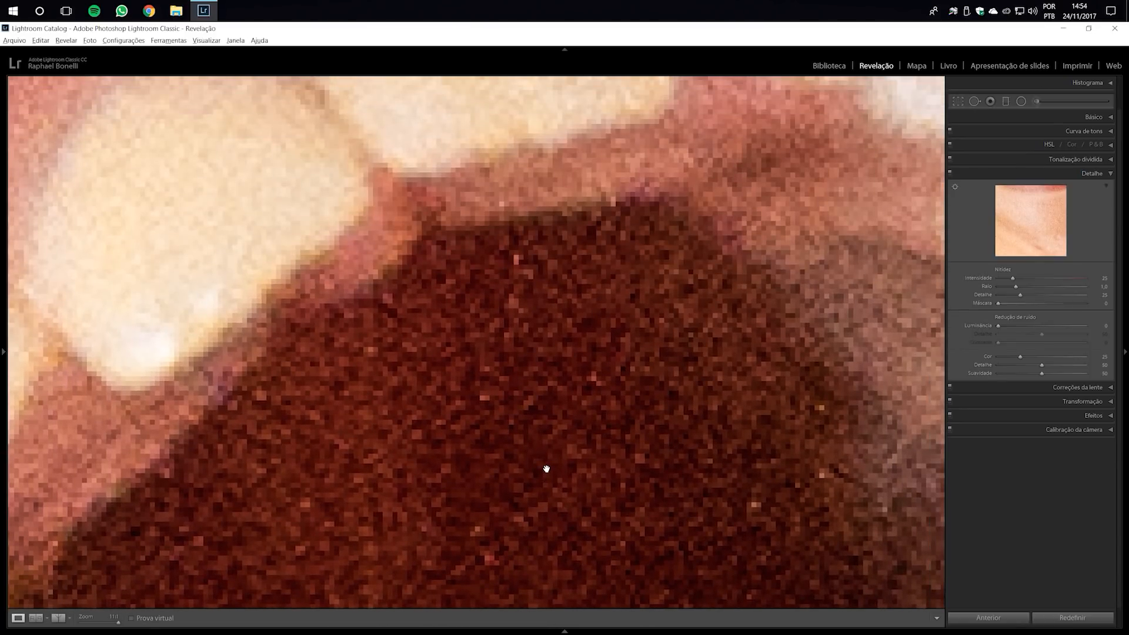
left_click_drag(471, 391, 695, 529)
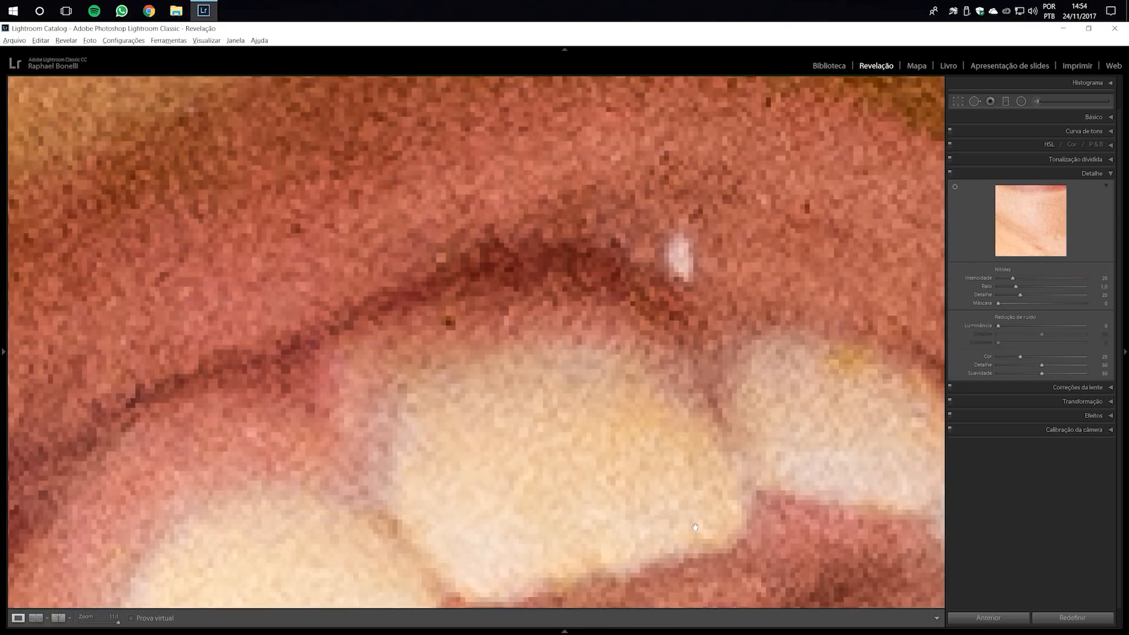
left_click_drag(502, 406, 640, 284)
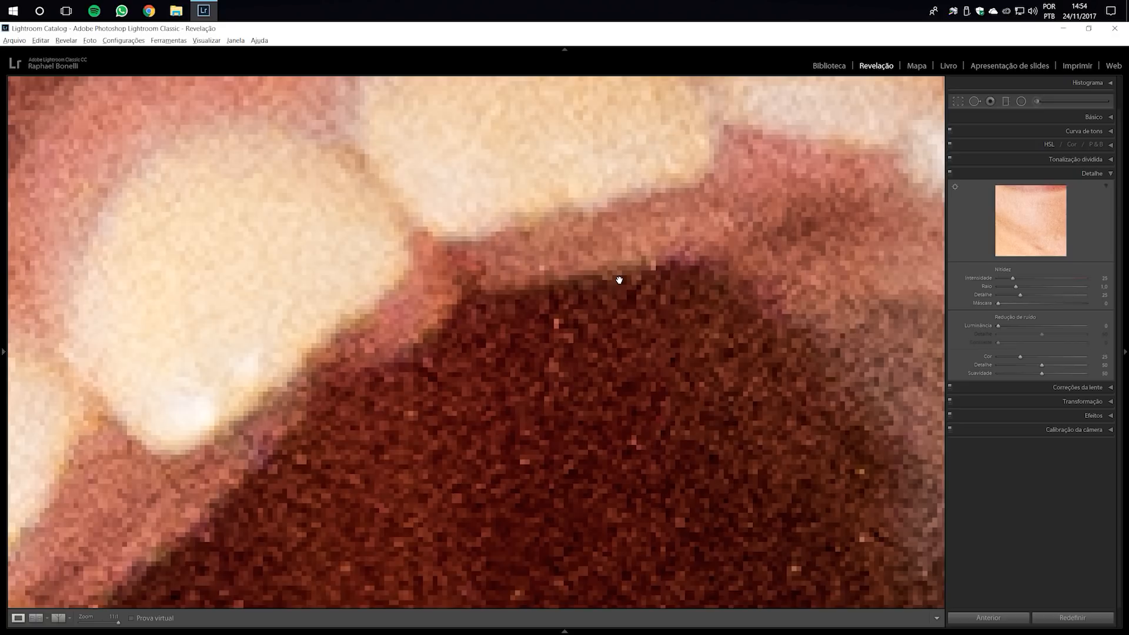
left_click(619, 280)
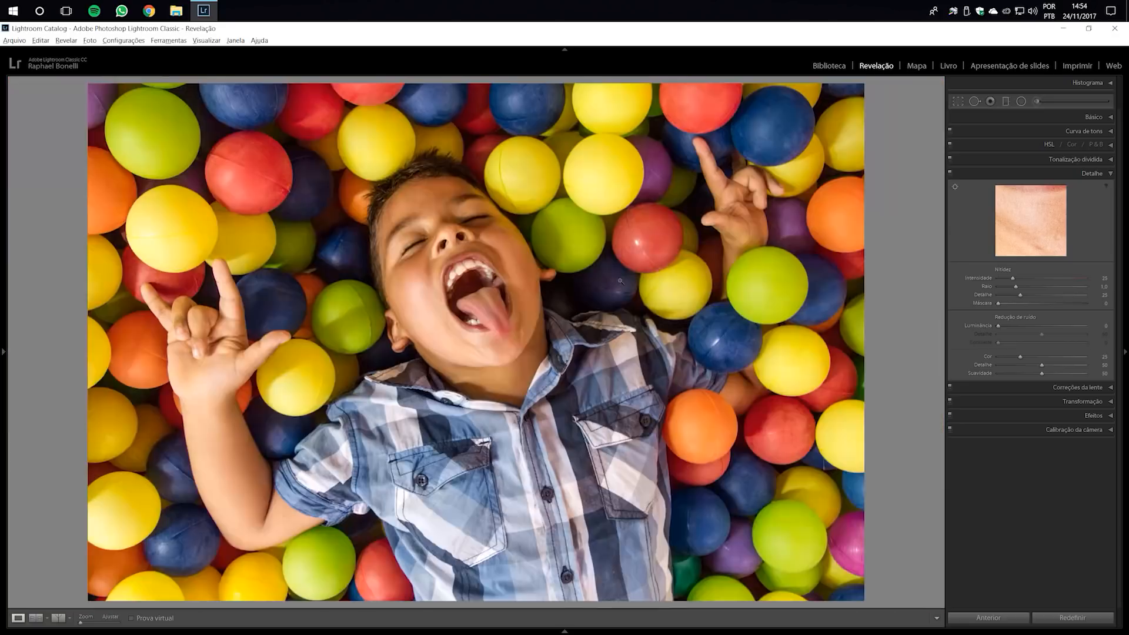
Examine the noise in the boy's face, plaid shirt and skin, comparing 1:1, extreme magnification and the whole photo.
left_click_drag(81, 627, 102, 625)
left_click_drag(525, 475, 485, 474)
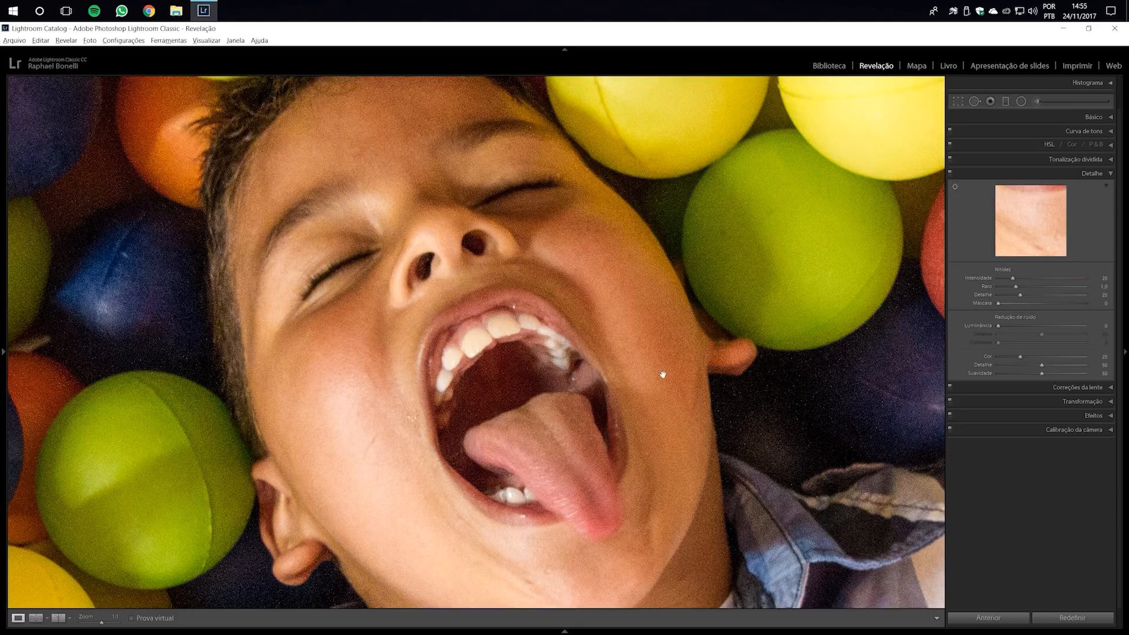
left_click(598, 327)
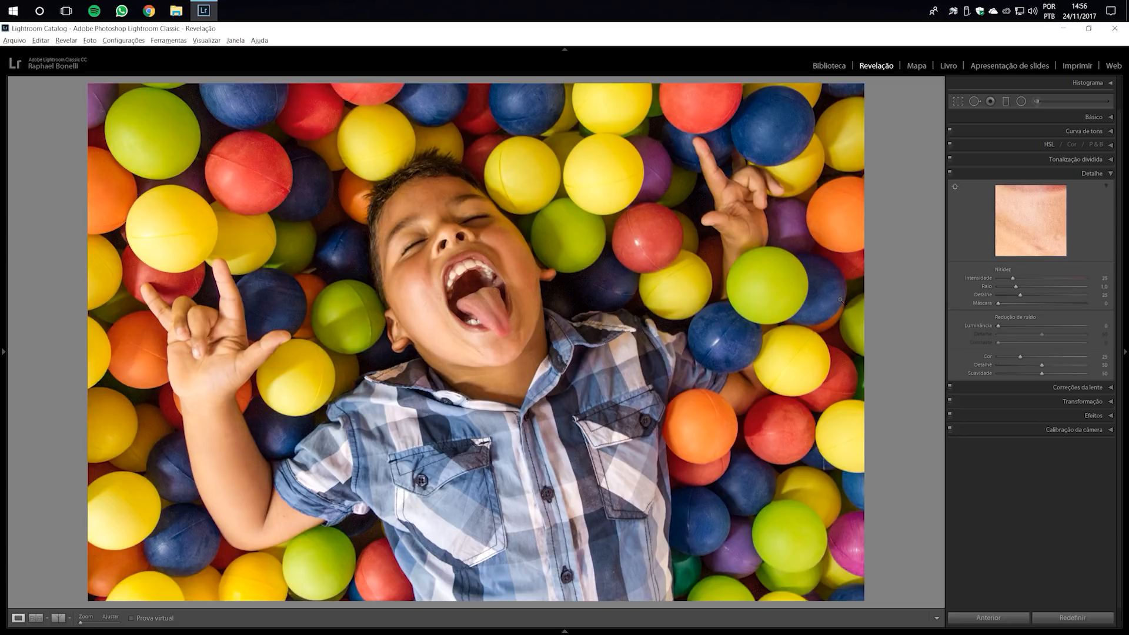
left_click(741, 378)
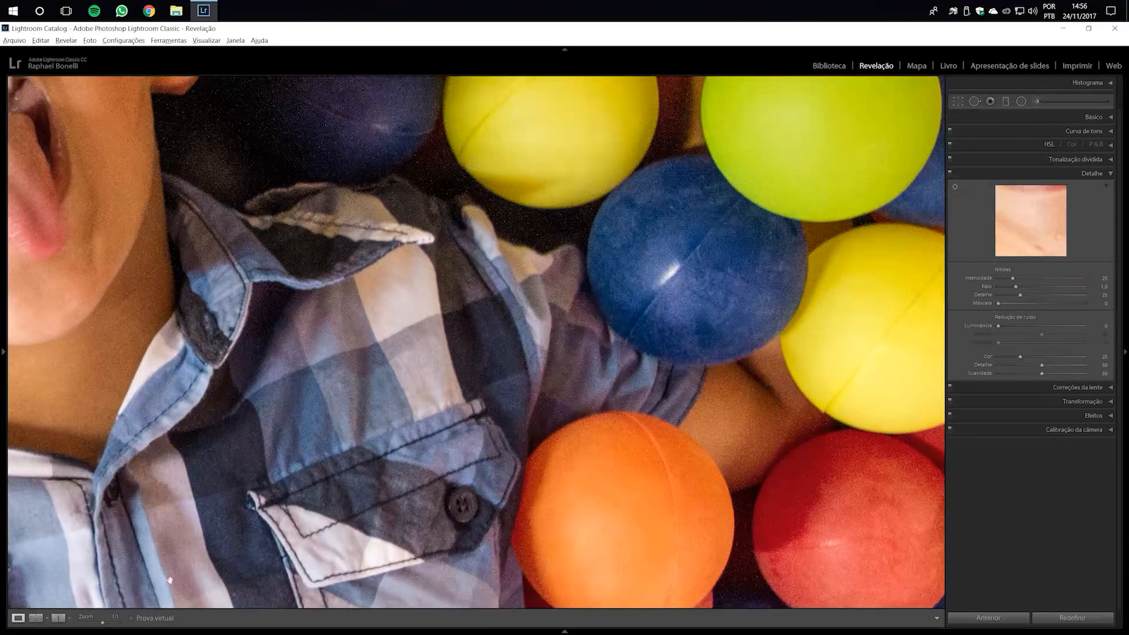
mouse_move(115, 628)
left_click_drag(106, 629, 121, 625)
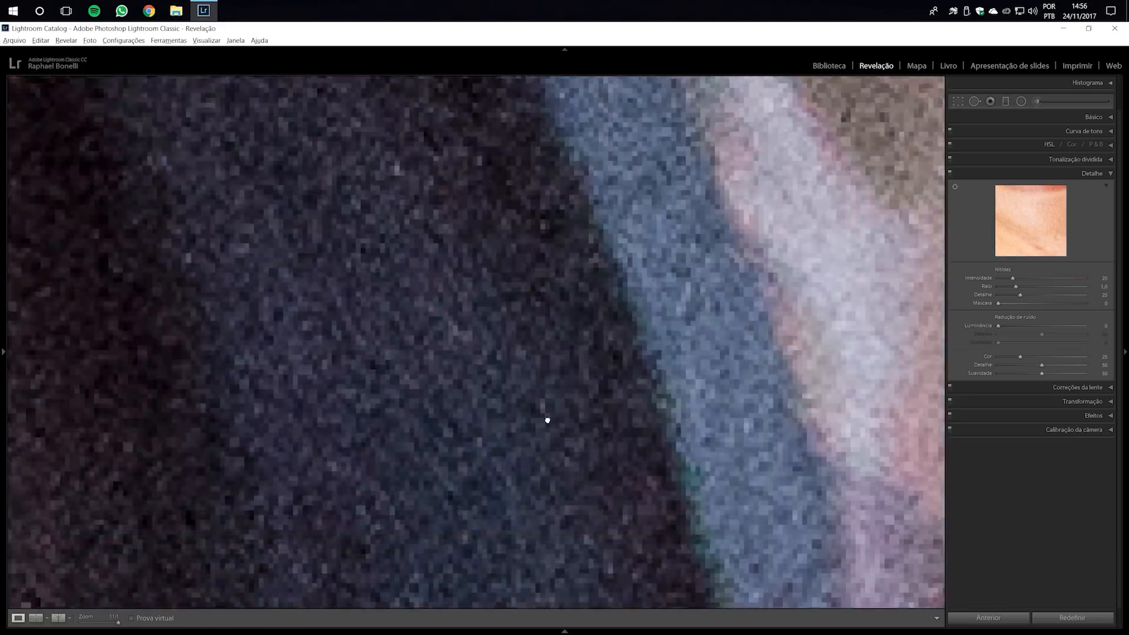
left_click_drag(548, 420, 710, 541)
left_click_drag(540, 216, 598, 375)
left_click_drag(117, 623, 70, 625)
left_click(507, 358)
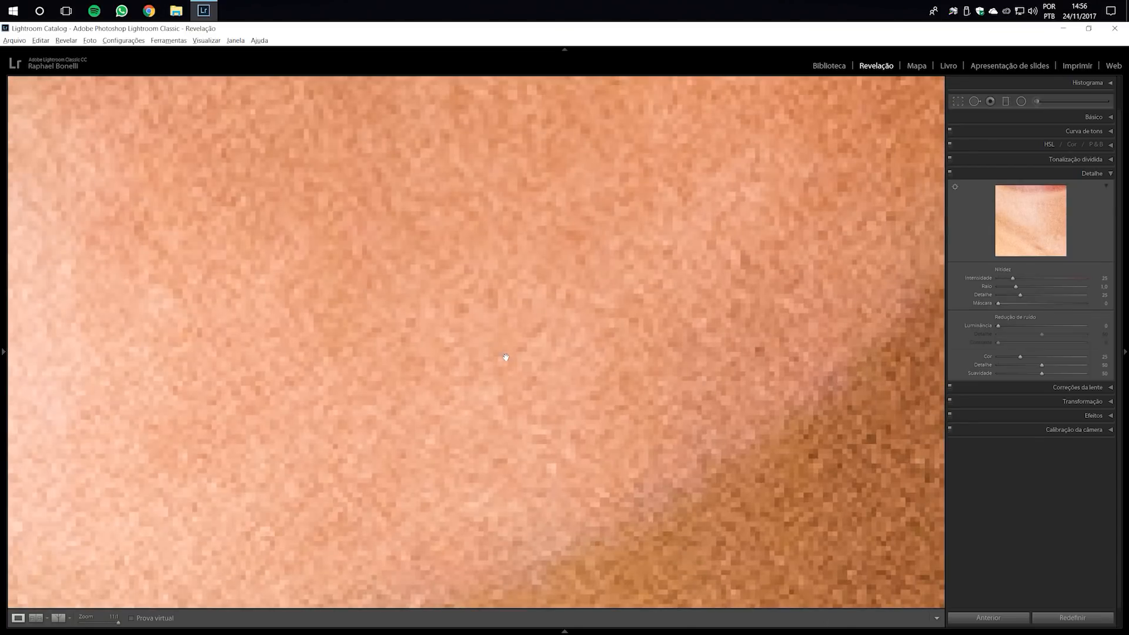
left_click_drag(116, 623, 102, 623)
left_click(457, 293)
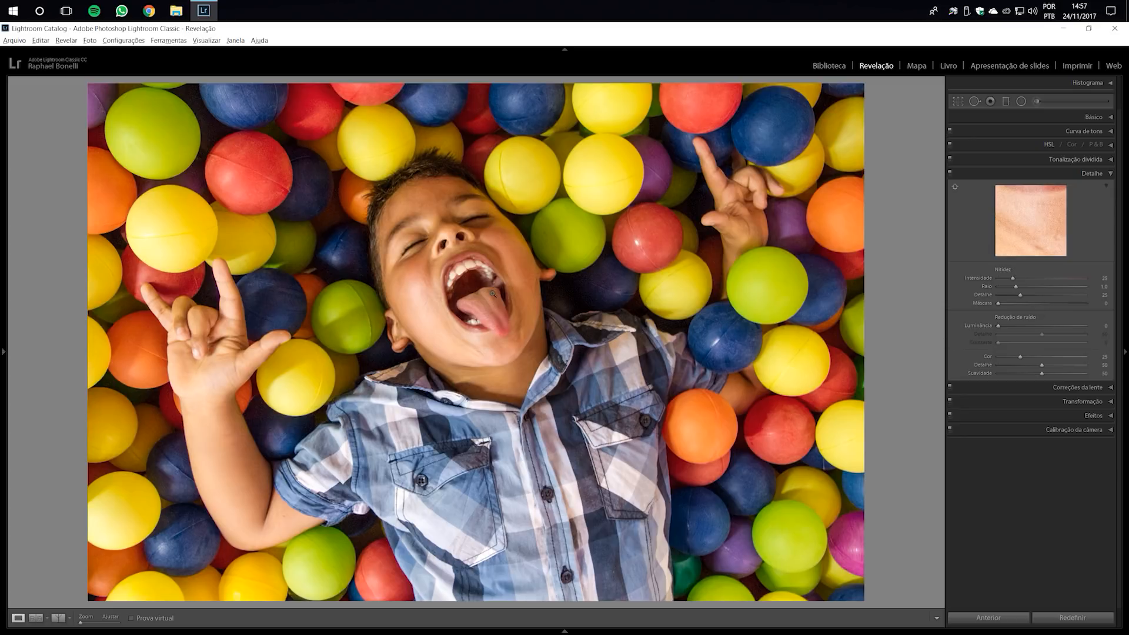
Show a split before/after comparison of the boy's face at 1:1 magnification.
left_click_drag(480, 289, 534, 393)
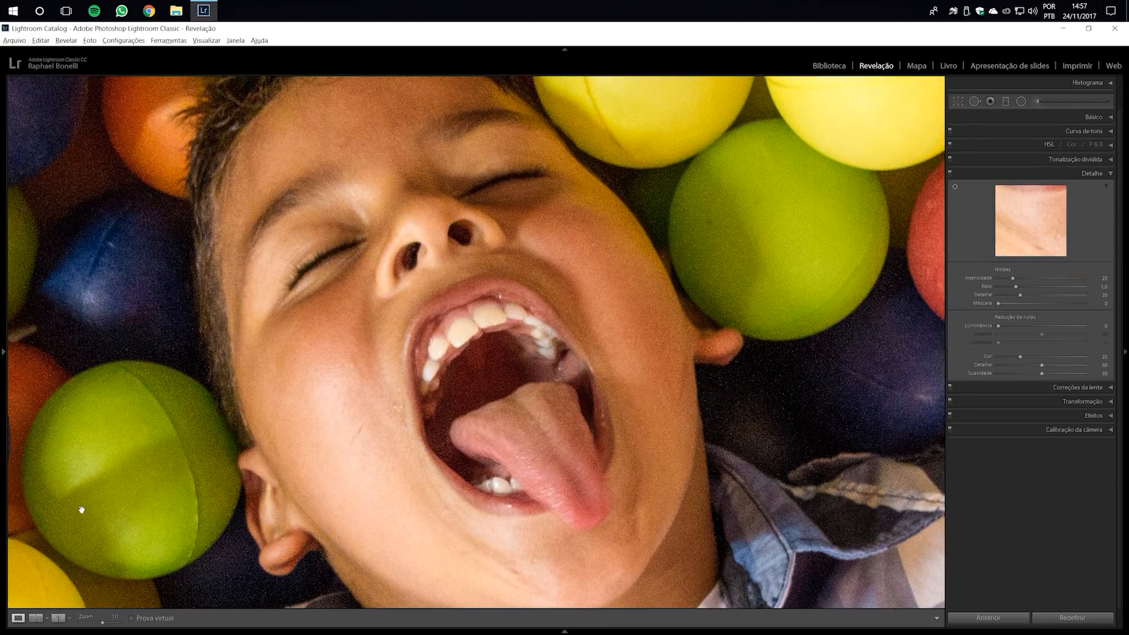
left_click(59, 617)
left_click_drag(585, 376, 663, 379)
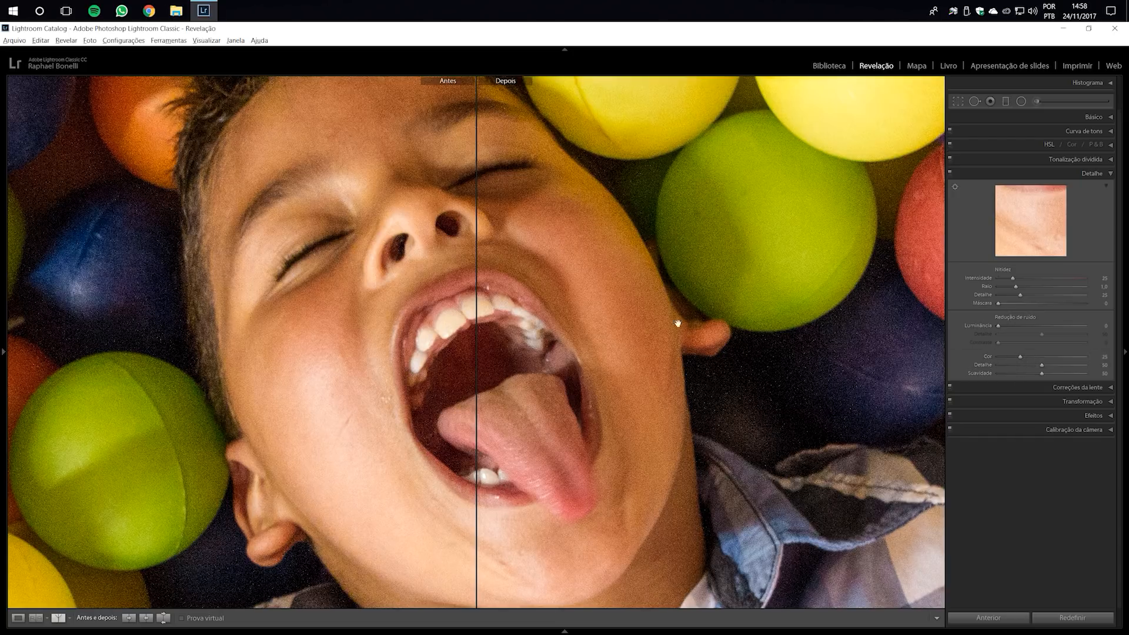
Try the Cor noise reduction at its minimum on the face and restore its default.
left_click_drag(1021, 358, 983, 356)
double_click(988, 356)
left_click_drag(537, 502, 532, 502)
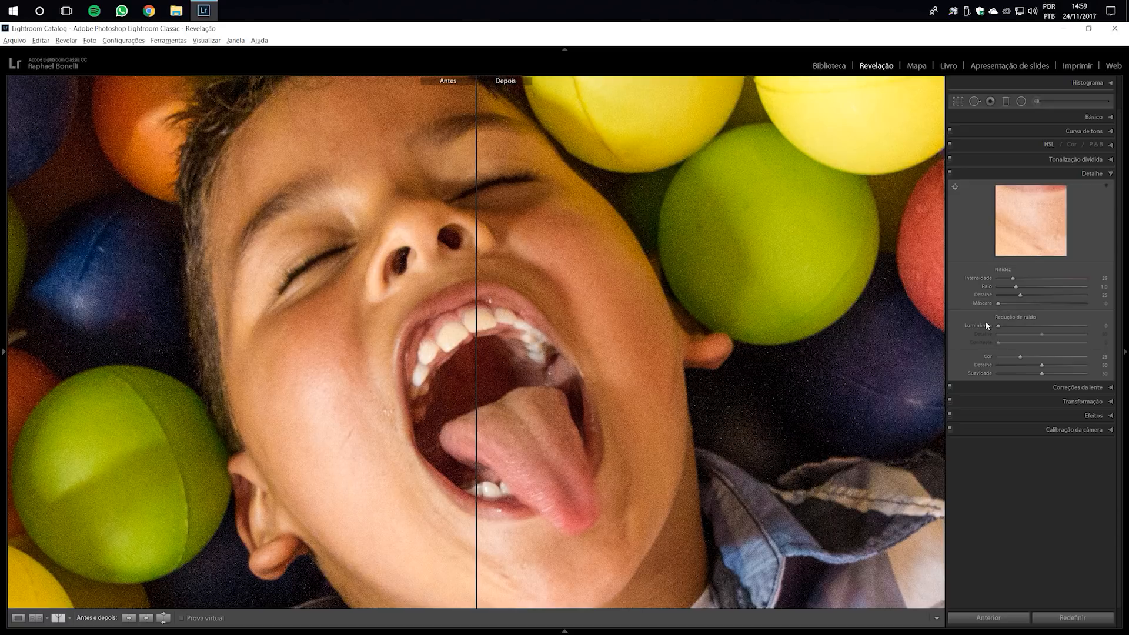
Try Luminância noise reduction at 100 and compare the face, collar and balls before and after.
left_click_drag(663, 308, 655, 315)
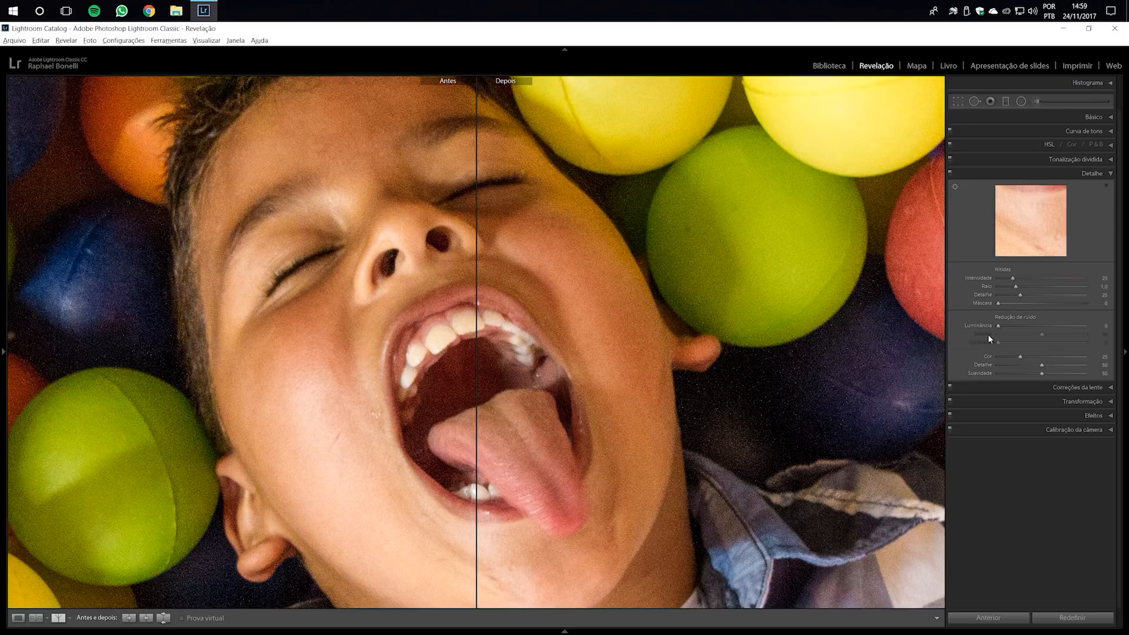
left_click_drag(999, 327, 1019, 328)
left_click_drag(1076, 331, 1122, 337)
left_click_drag(572, 275, 600, 275)
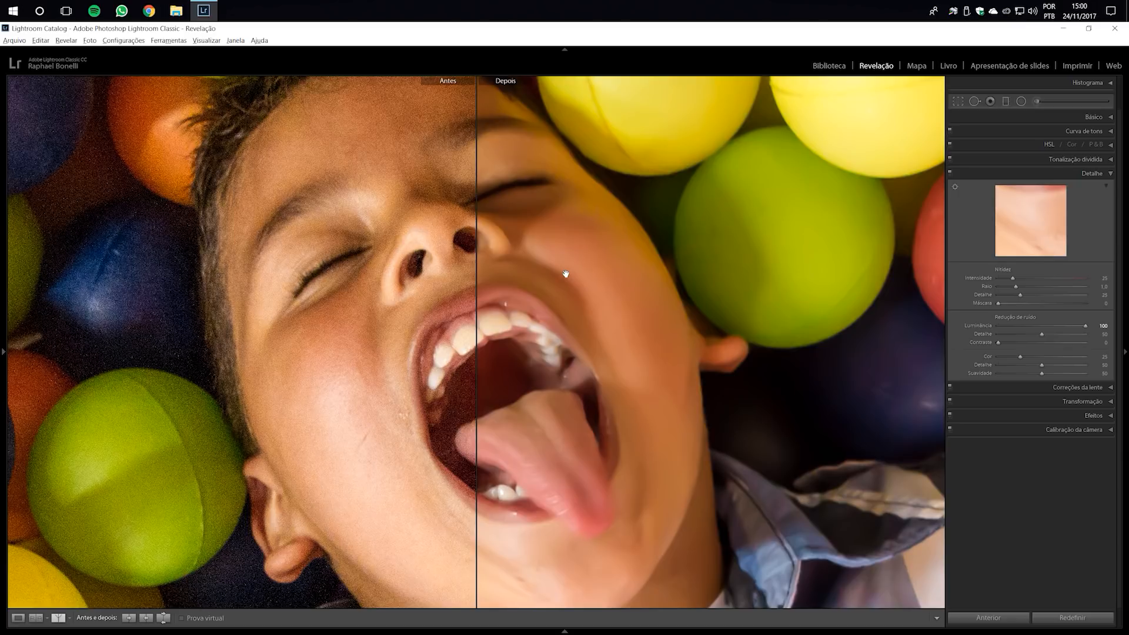
left_click(1012, 326)
left_click_drag(1029, 325, 1120, 333)
left_click_drag(739, 497, 651, 394)
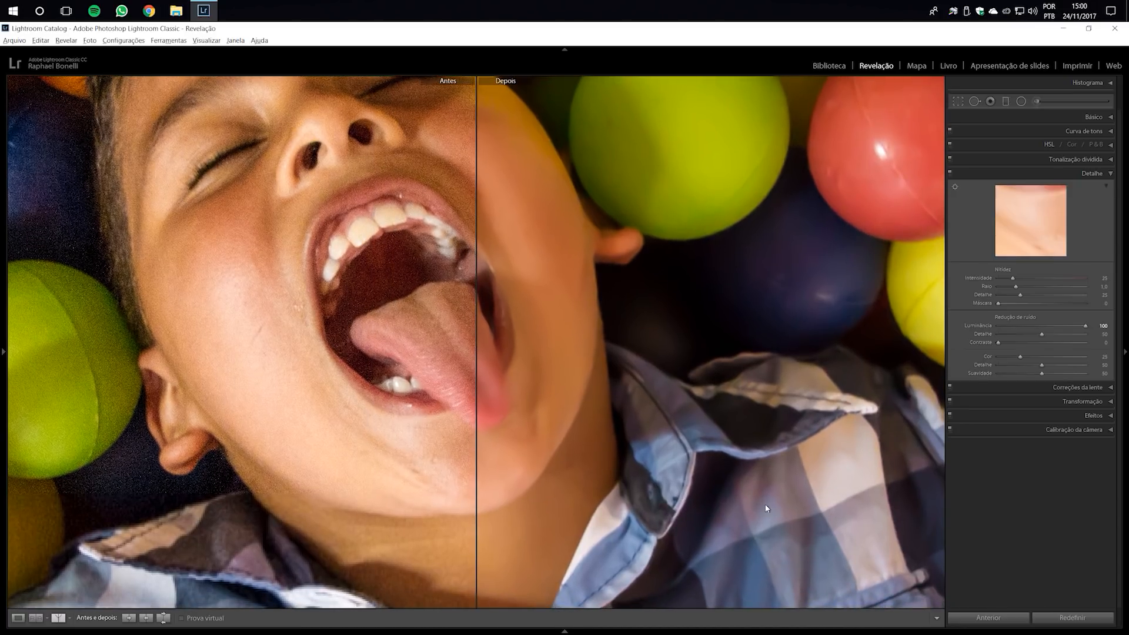
left_click_drag(537, 245, 631, 367)
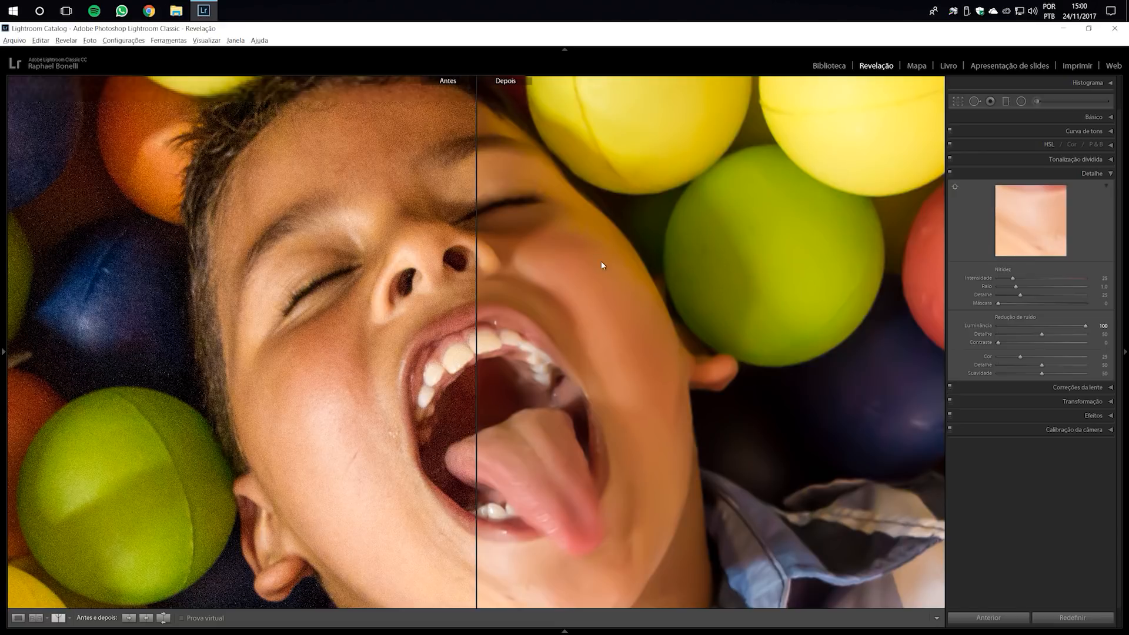
left_click_drag(593, 350, 601, 321)
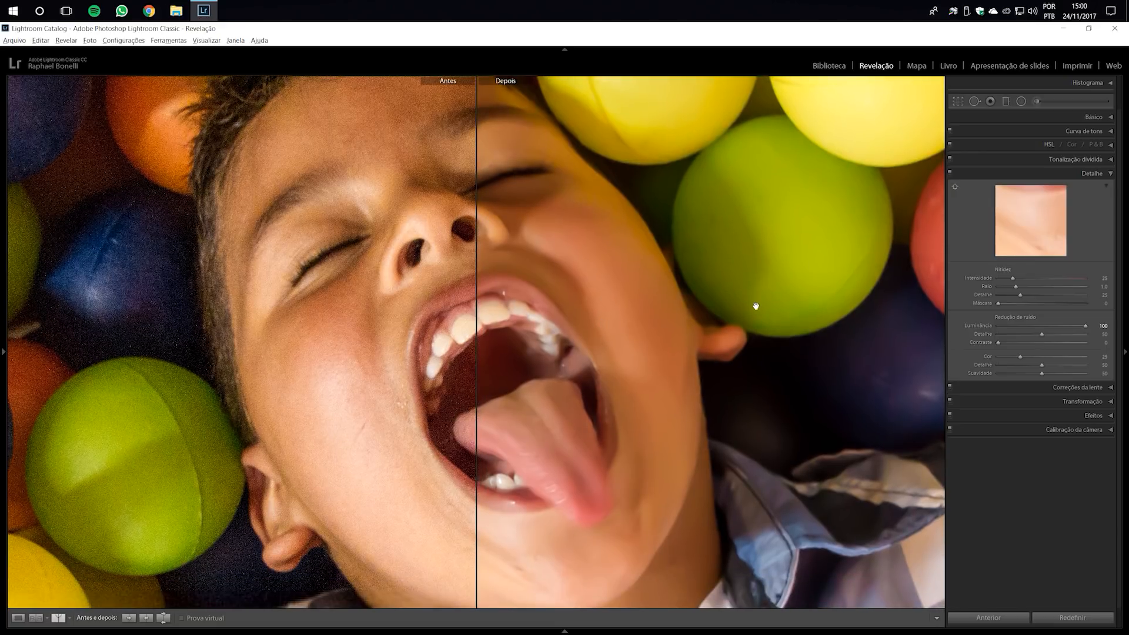
Reset the Luminância noise reduction and set it to 38.
double_click(976, 323)
left_click_drag(1002, 326, 1005, 327)
mouse_move(608, 254)
left_mouse_down()
mouse_move(595, 277)
mouse_move(617, 251)
left_mouse_up()
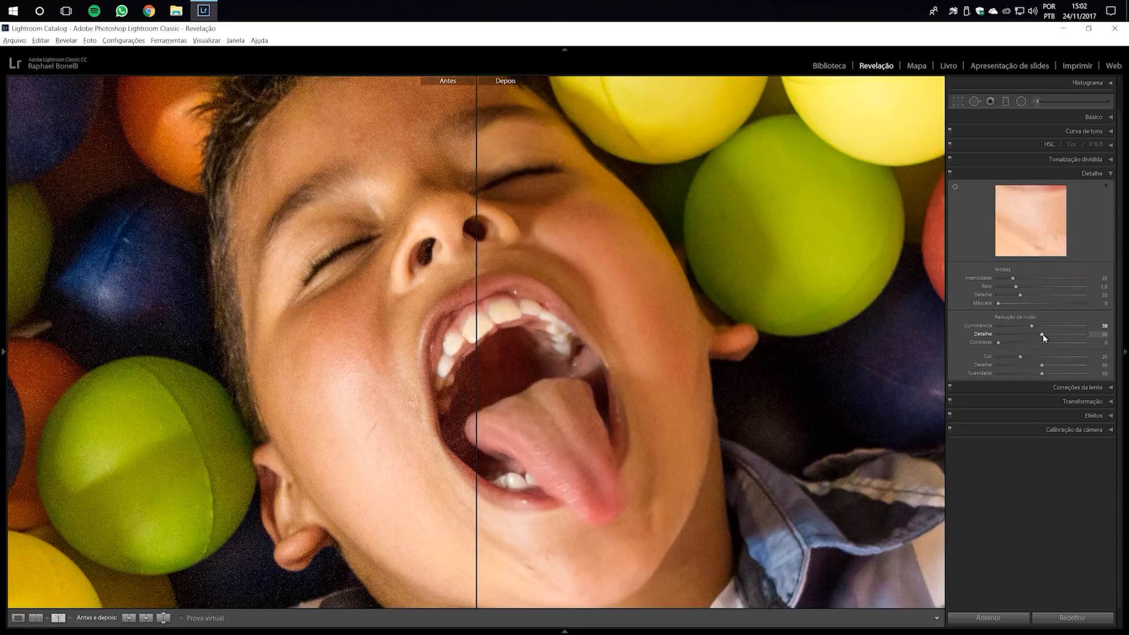
Try the noise reduction's luminance Detalhe at maximum and at 0, checking the face and the whole photo.
left_click_drag(1043, 334, 1091, 337)
left_click_drag(1086, 334, 908, 349)
left_click_drag(643, 369, 636, 338)
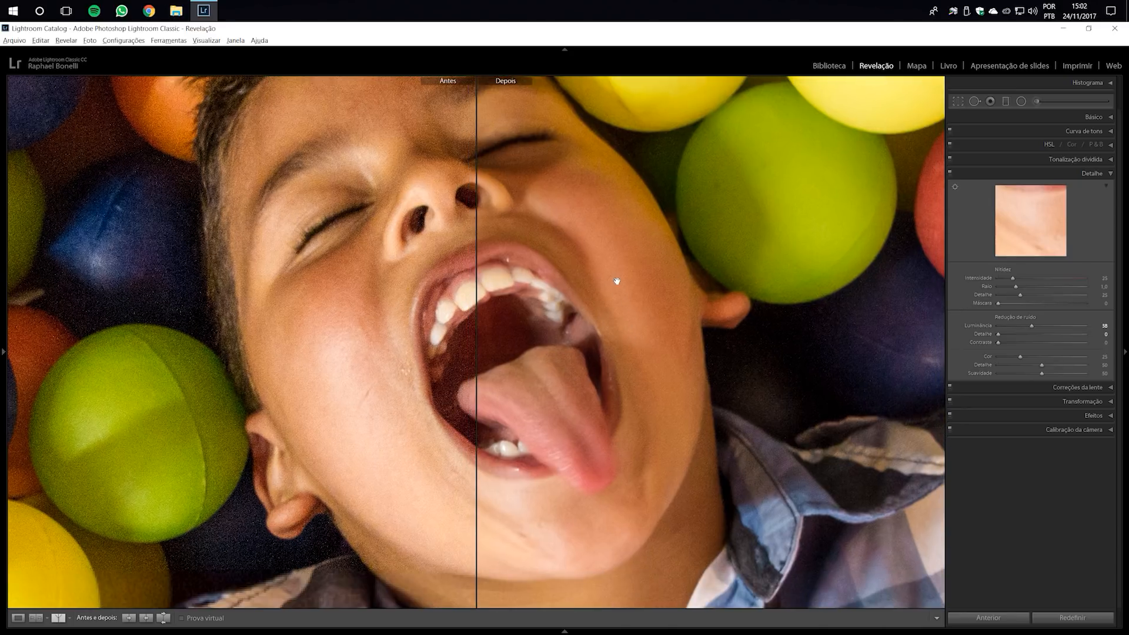
left_click(699, 354)
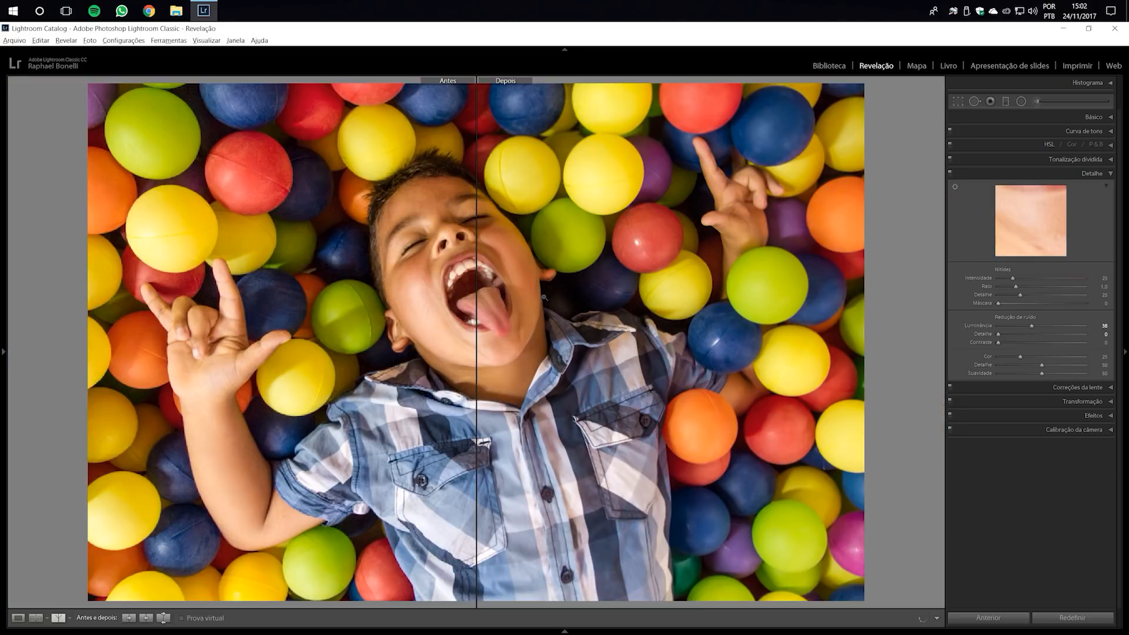
left_click(544, 297)
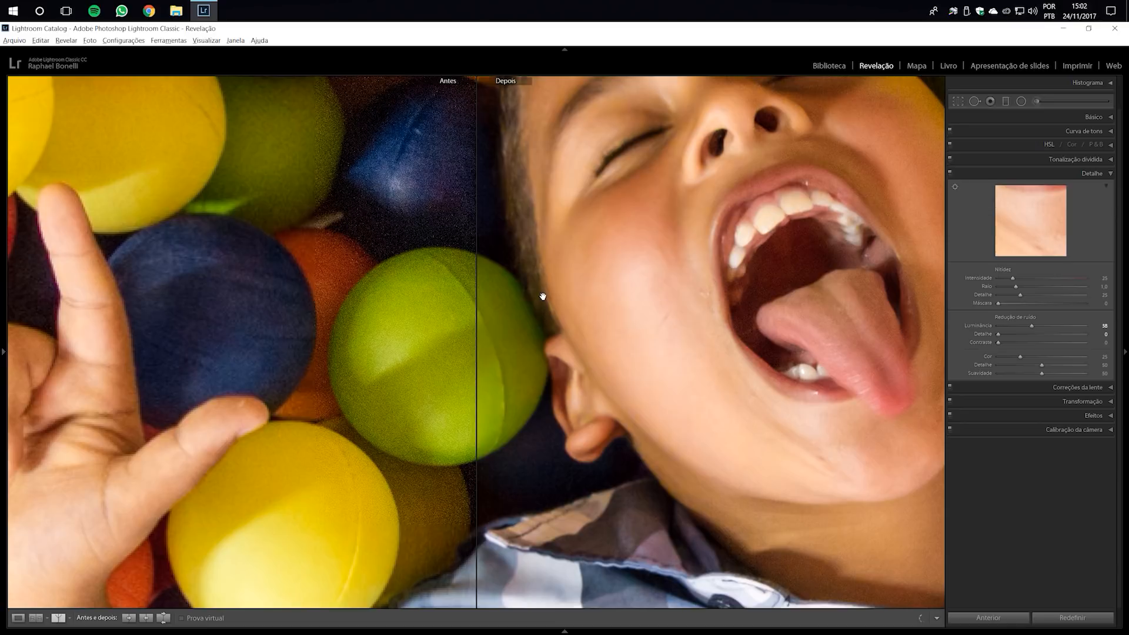
left_click_drag(879, 191, 560, 303)
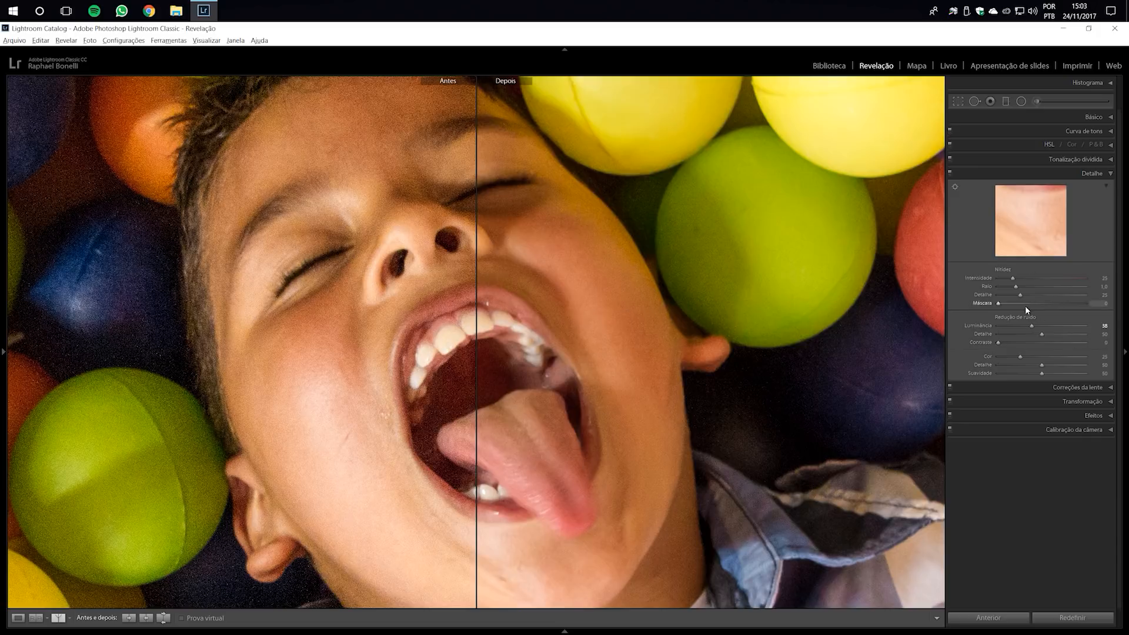
Try the noise reduction Contraste at both extremes, and set both Luminância and Contraste to 100 for comparison.
left_click_drag(998, 343, 1100, 344)
left_click_drag(1086, 342, 961, 342)
left_click_drag(1031, 325, 1085, 325)
left_click_drag(998, 343, 1090, 349)
scroll(615, 335, "down", 1)
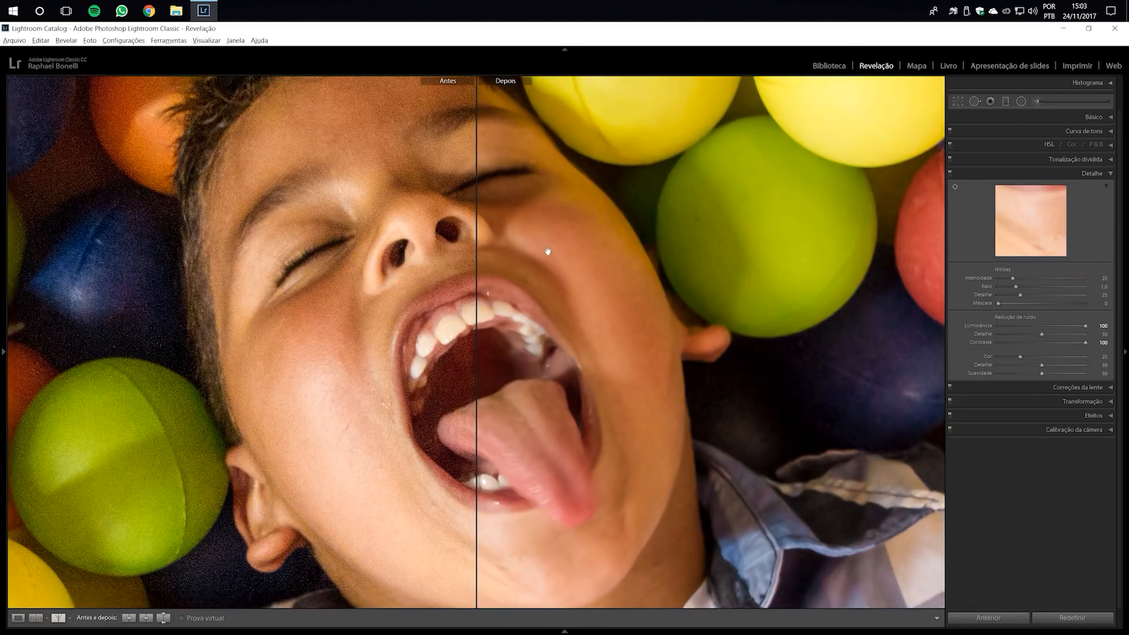
left_click_drag(534, 236, 549, 260)
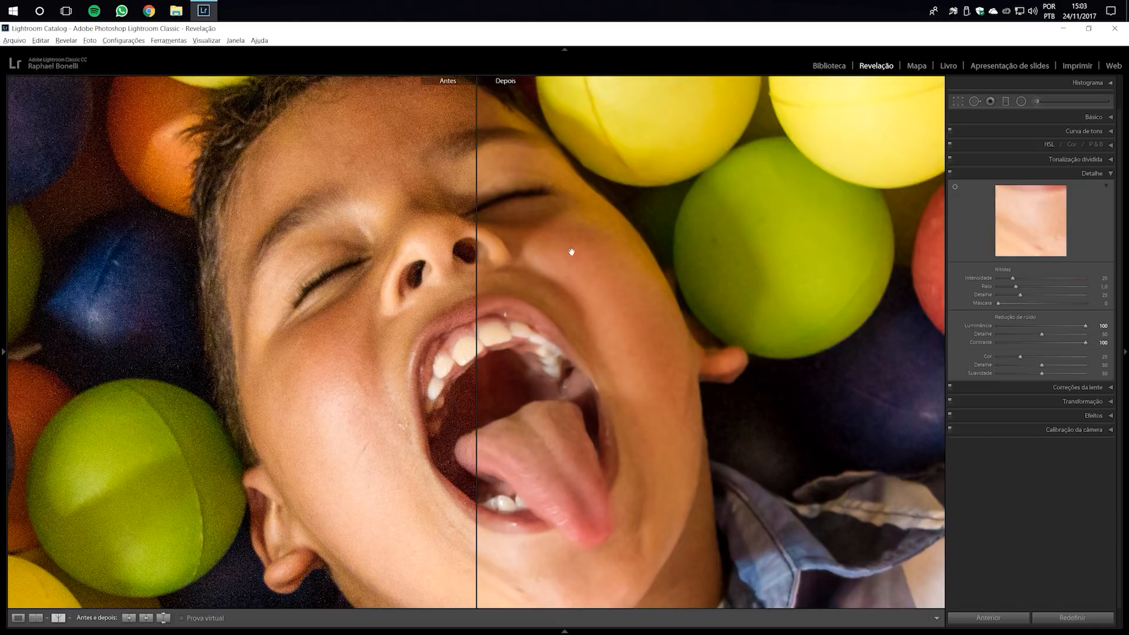
Reset the noise reduction Contraste, set Luminância to 38 and raise Contraste slightly above zero.
double_click(1085, 342)
left_click_drag(1028, 326, 1032, 328)
left_click_drag(998, 343, 1004, 342)
Return to the single-image view and inspect the noise-reduced face at 1:1 and in the whole photo.
left_click(17, 619)
left_click_drag(553, 401, 480, 333)
left_click(482, 294)
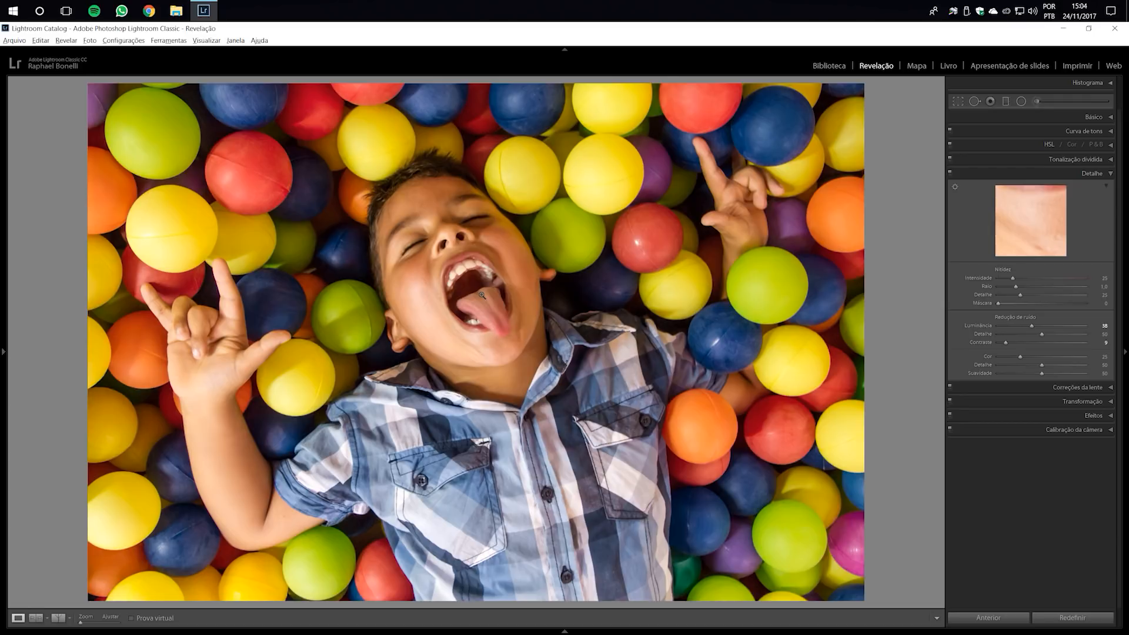
left_click(482, 295)
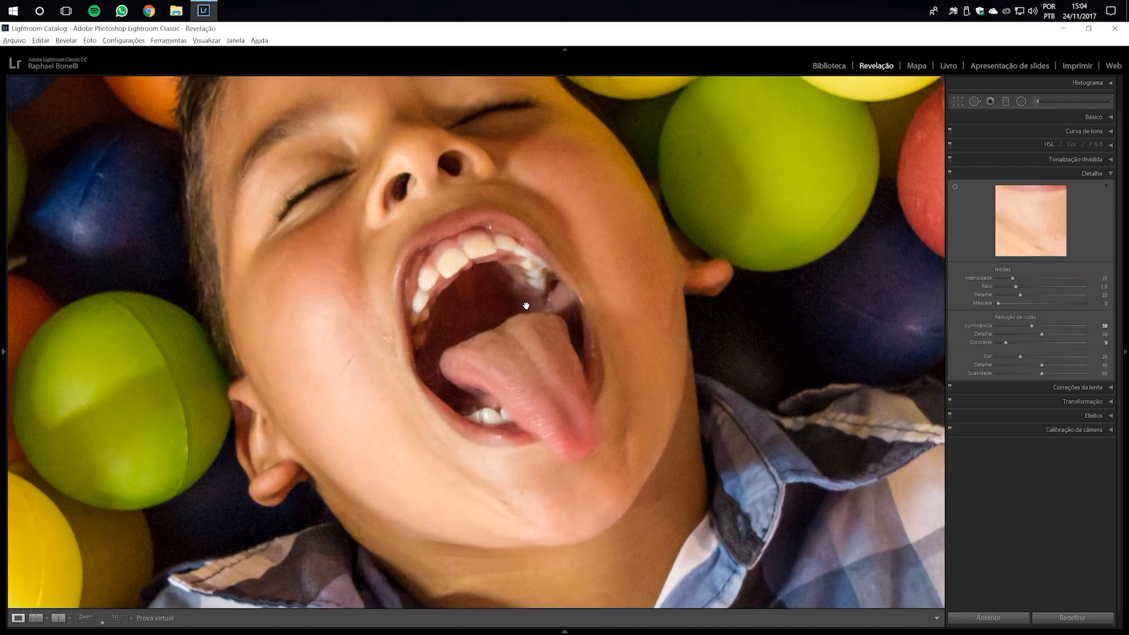
left_click_drag(526, 306, 508, 349)
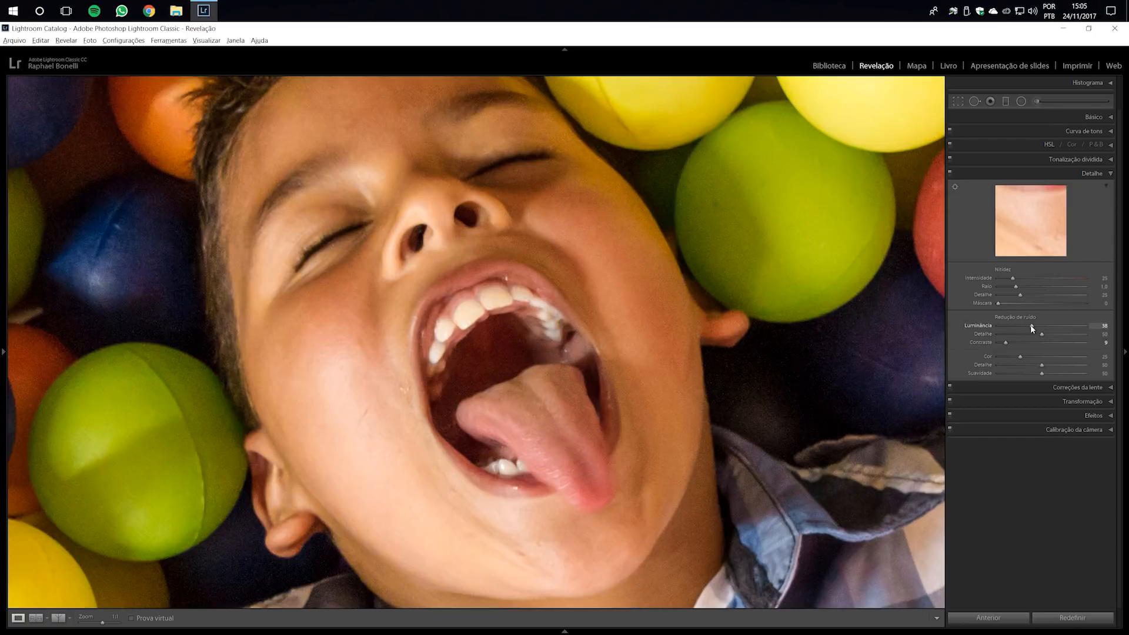
Try noise reduction with Luminância 100, Detalhe 0 and Contraste 0, viewing the face and the whole photo.
left_click_drag(1032, 328, 972, 336)
left_click_drag(431, 218, 456, 234)
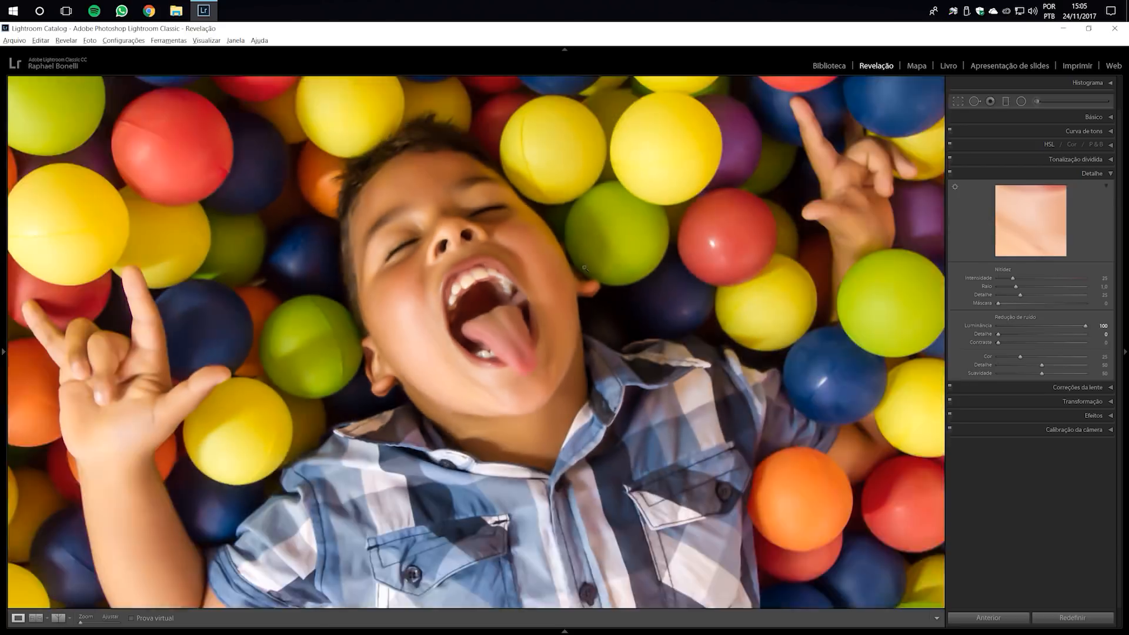
left_click(585, 262)
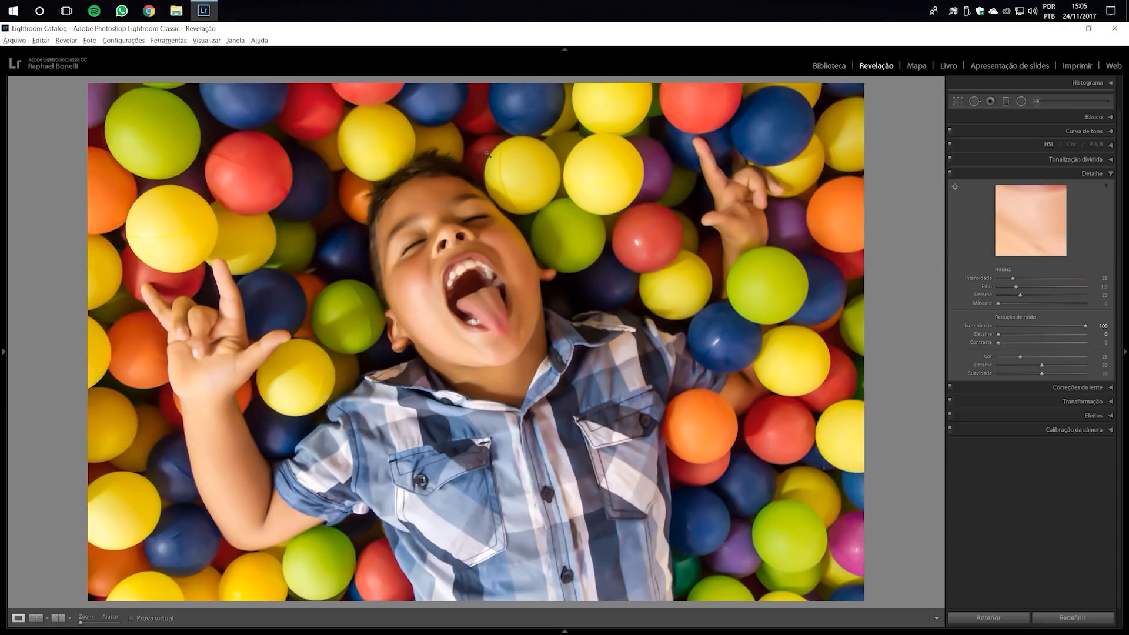
Reset all noise reduction settings, set Luminância to 36, and check the result at 1:1 and in the whole photo.
double_click(1012, 317)
key("z")
left_click(1028, 326)
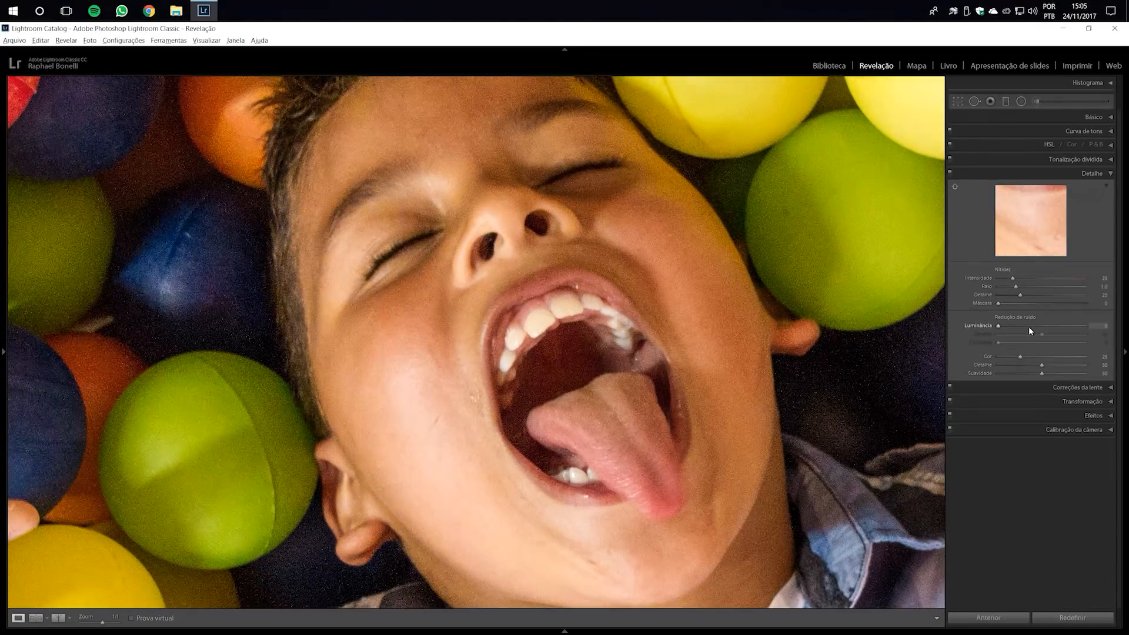
left_click(666, 346)
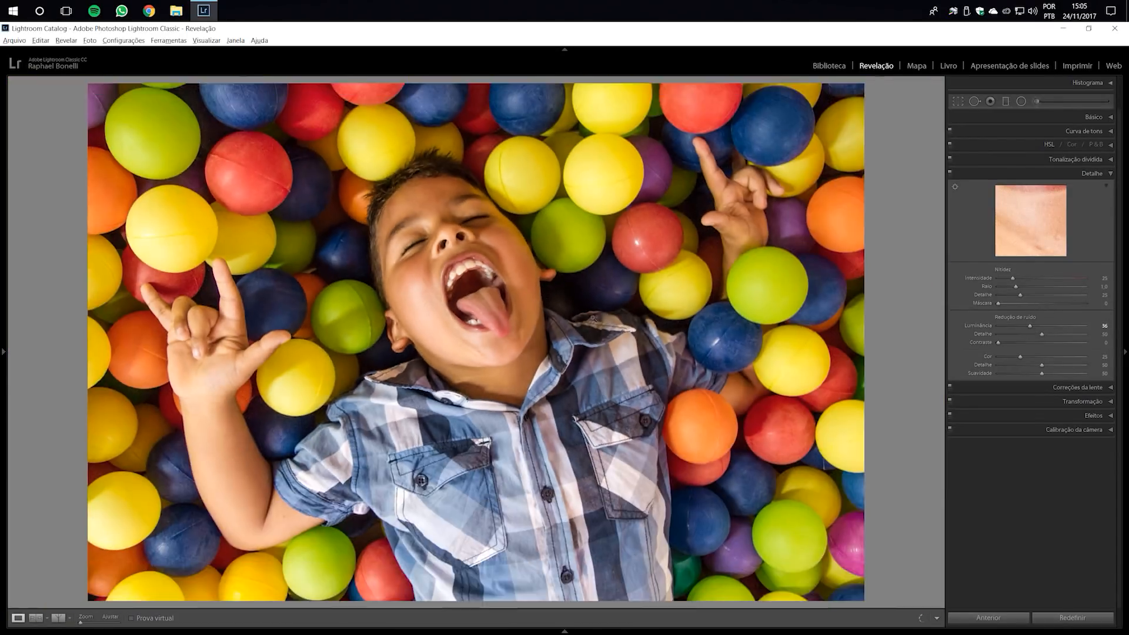
left_click(501, 266)
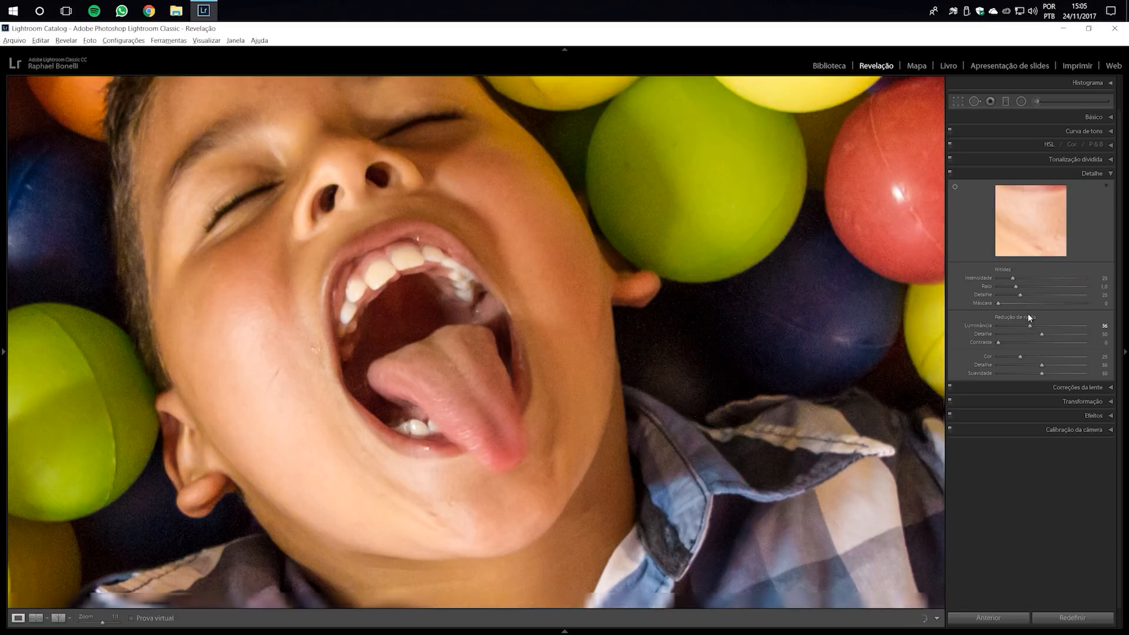
left_click(503, 310)
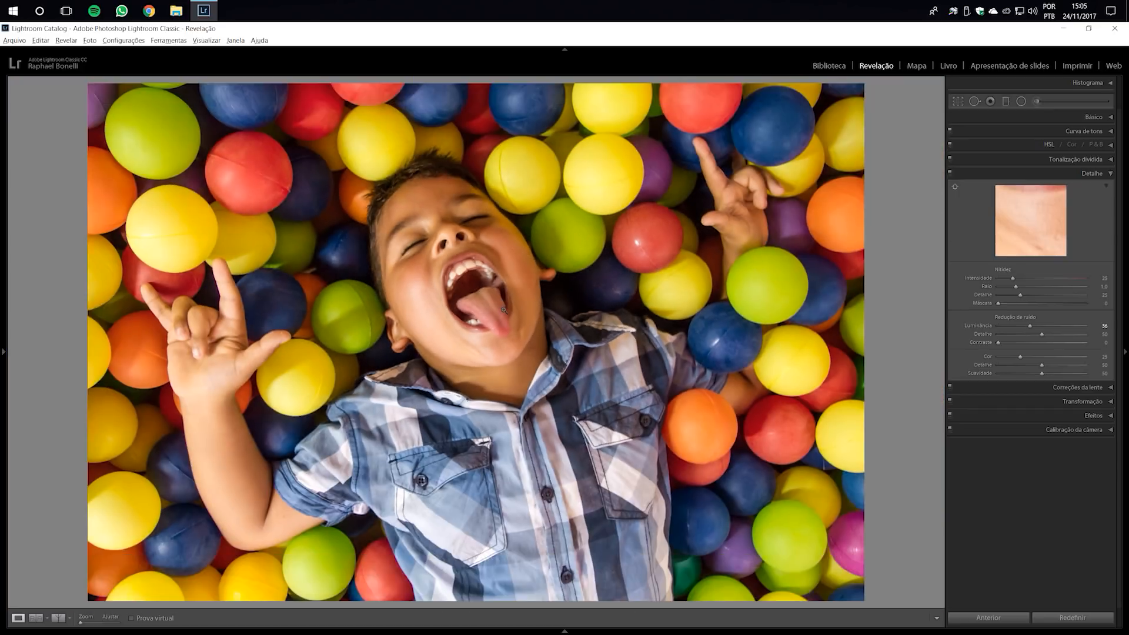